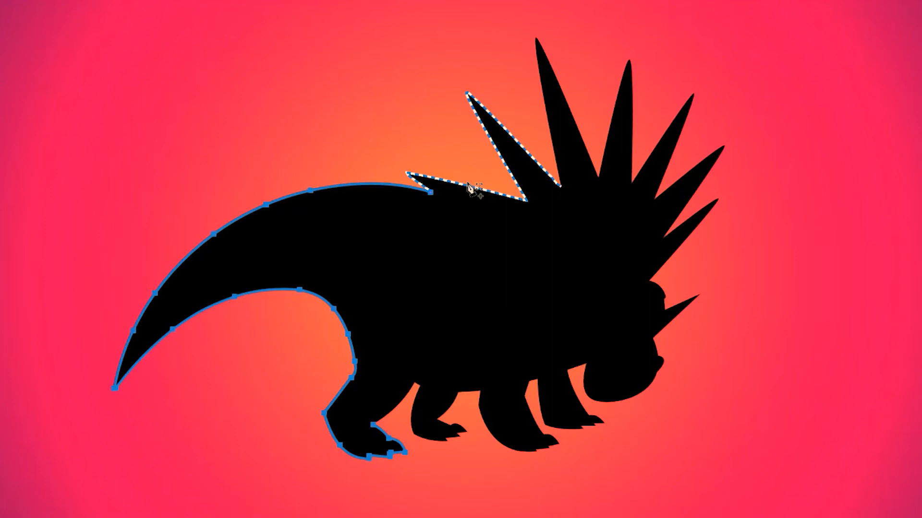
- Extend the traced path from the back along the small back spike and the two tall spikes beside it
click(468, 184)
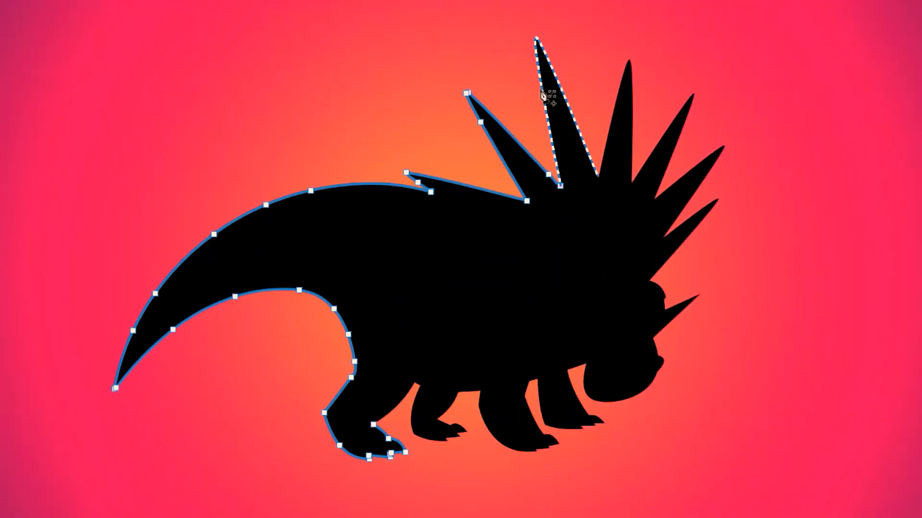
click(492, 139)
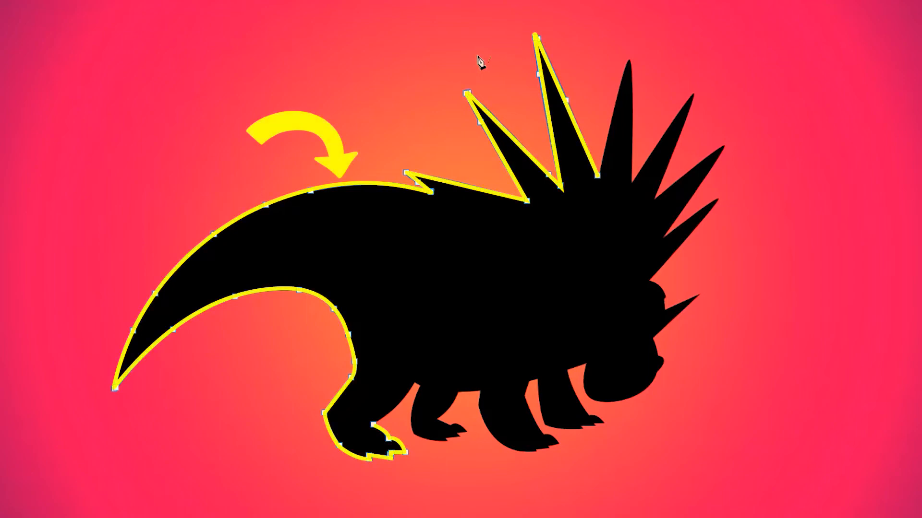
- Try moving the whole extended path away from the silhouette, and undo the move
key(shift+a)
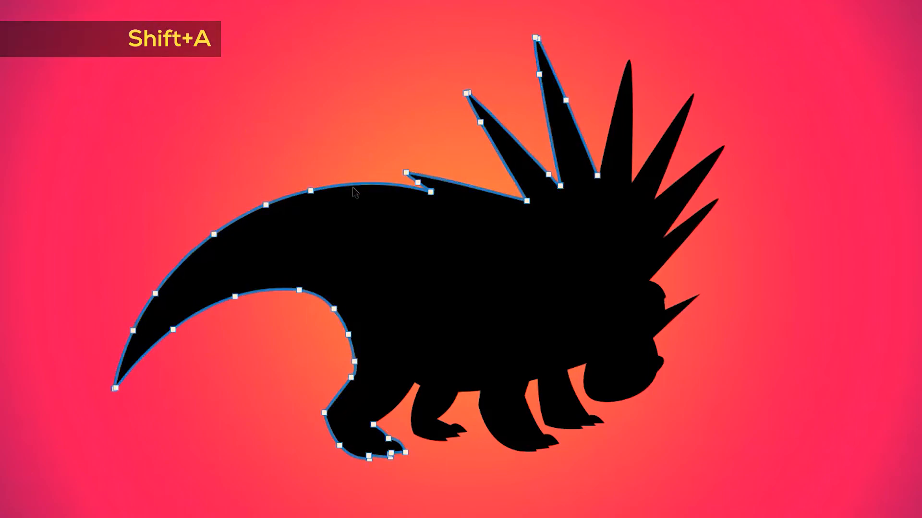
drag(354, 190, 303, 134)
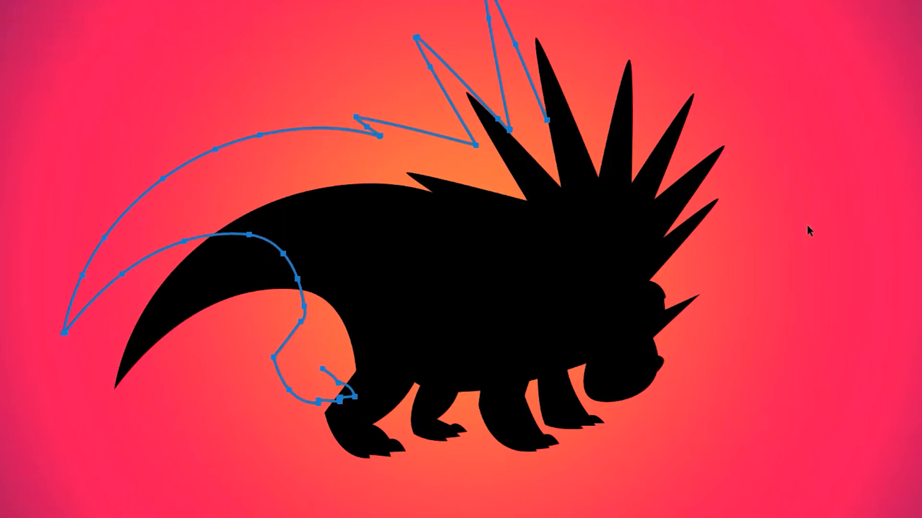
key(ctrl+z)
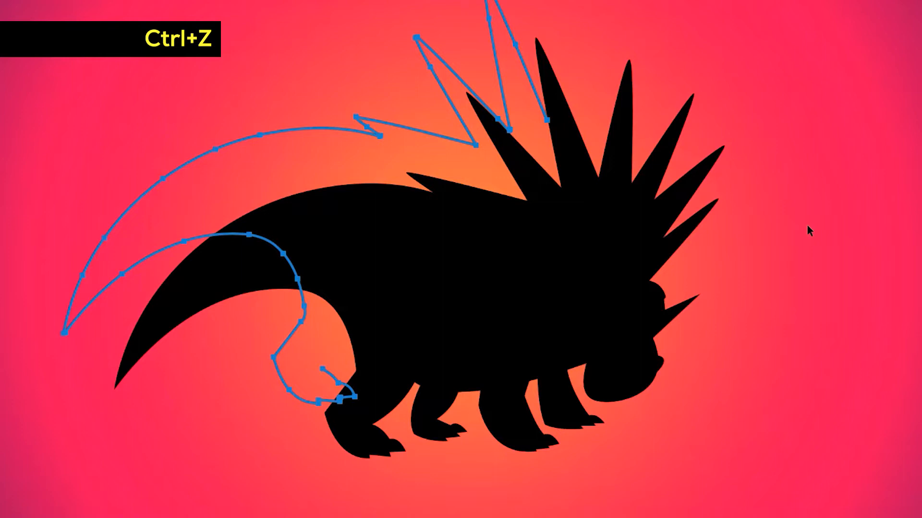
key(ctrl+z)
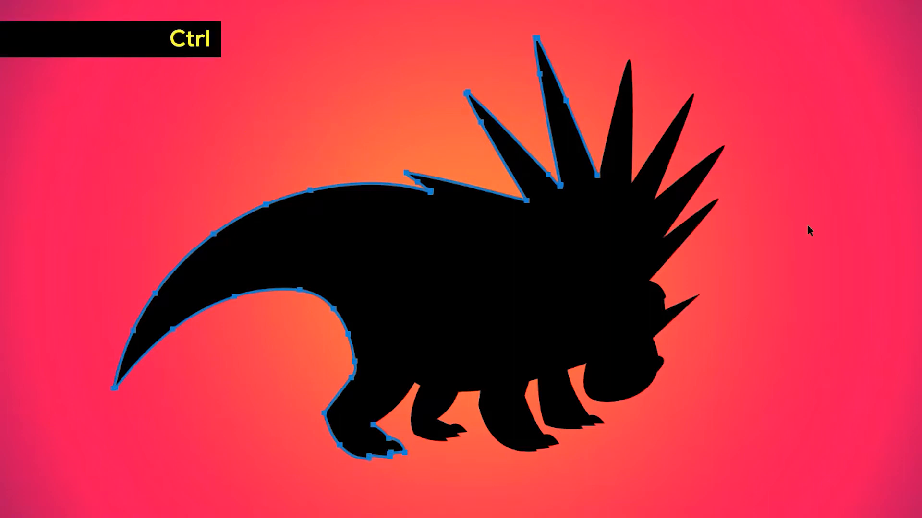
- Deselect the existing path and trace the three neighbouring spikes as a separate new path
ctrl+click(807, 231)
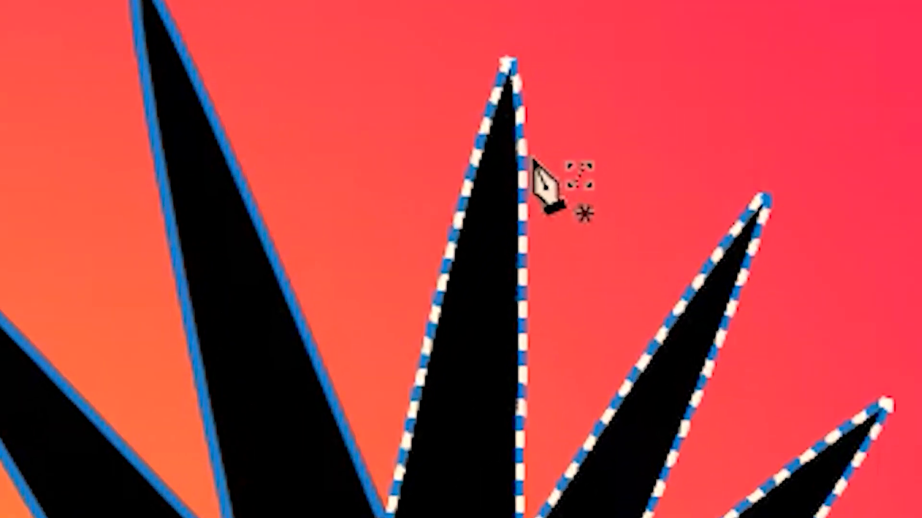
click(647, 98)
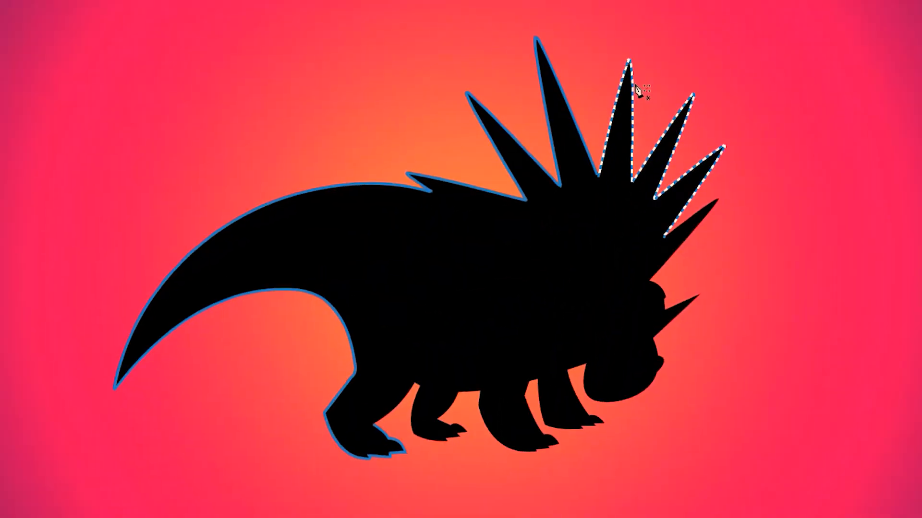
- Move the three-spike path and the back path off the silhouette independently, and undo the path changes
key(shift+a)
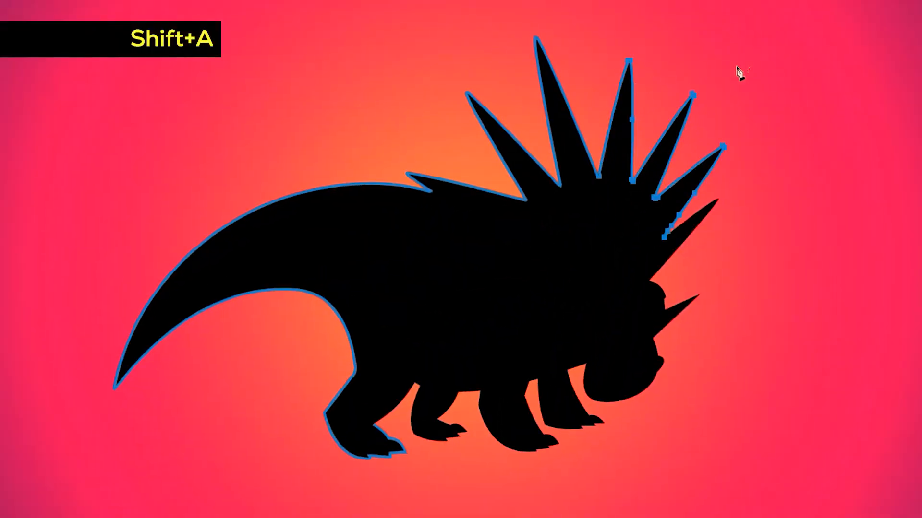
drag(686, 126, 767, 128)
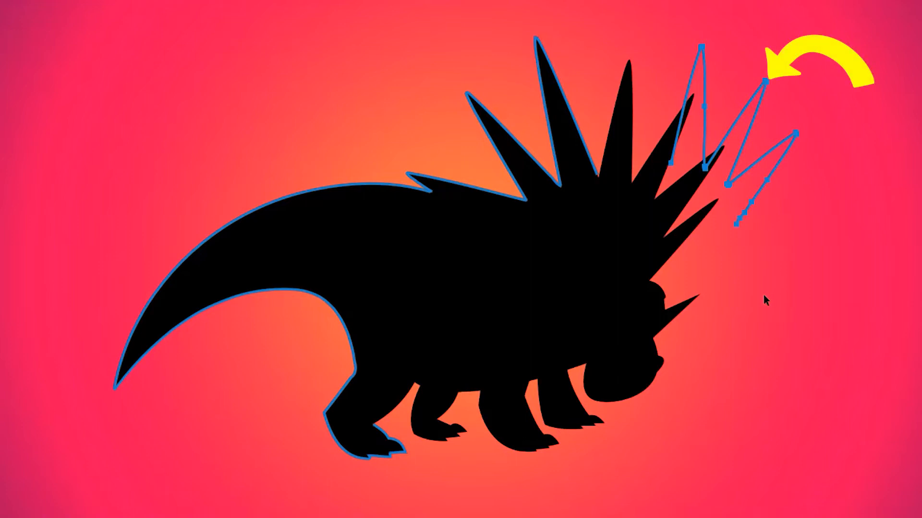
drag(516, 199, 447, 150)
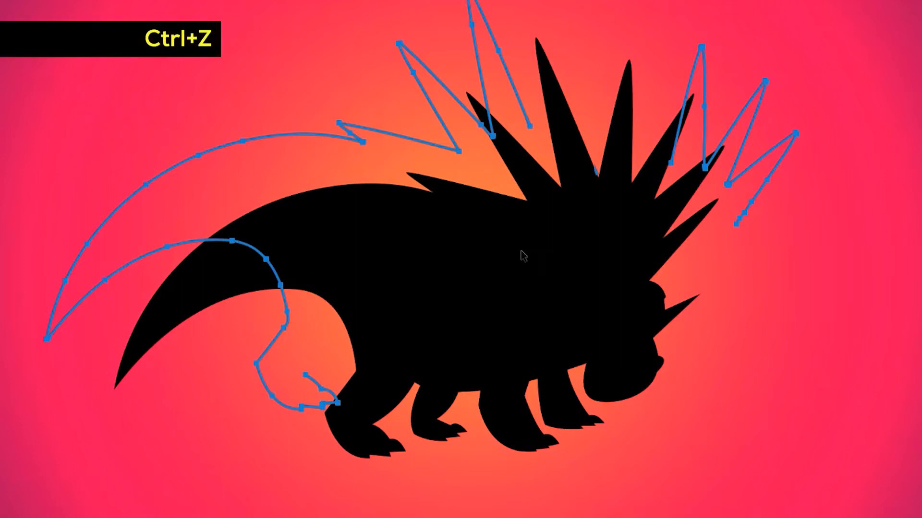
key(ctrl+z)
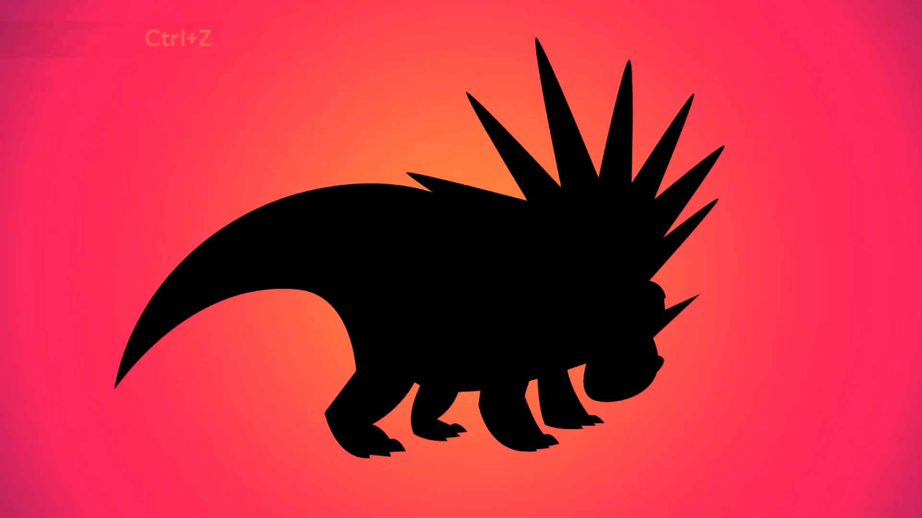
- Trace one continuous path from the tail and back along all the spikes to the horn on the snout
click(265, 208)
click(450, 182)
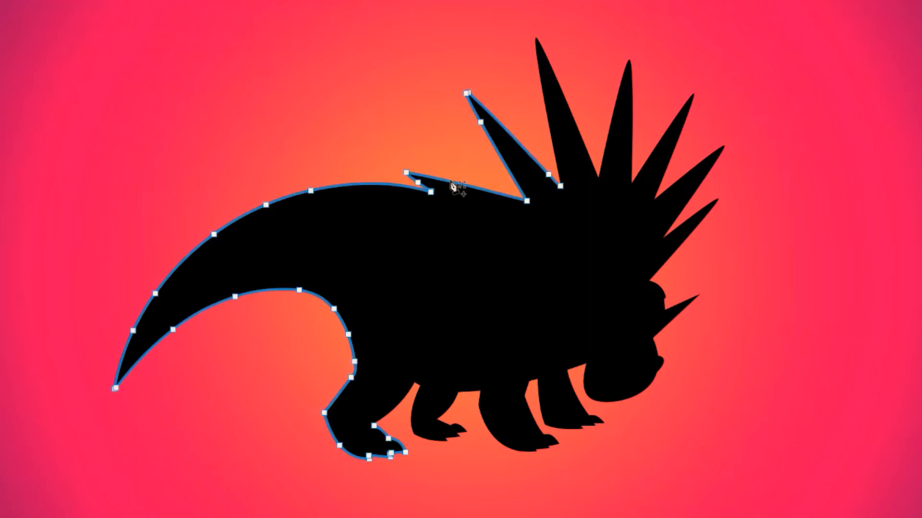
click(542, 74)
click(622, 91)
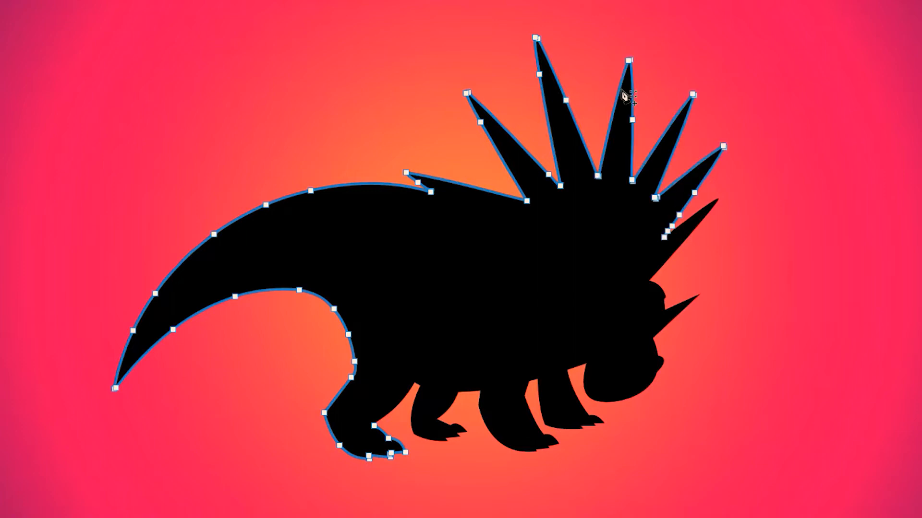
click(716, 210)
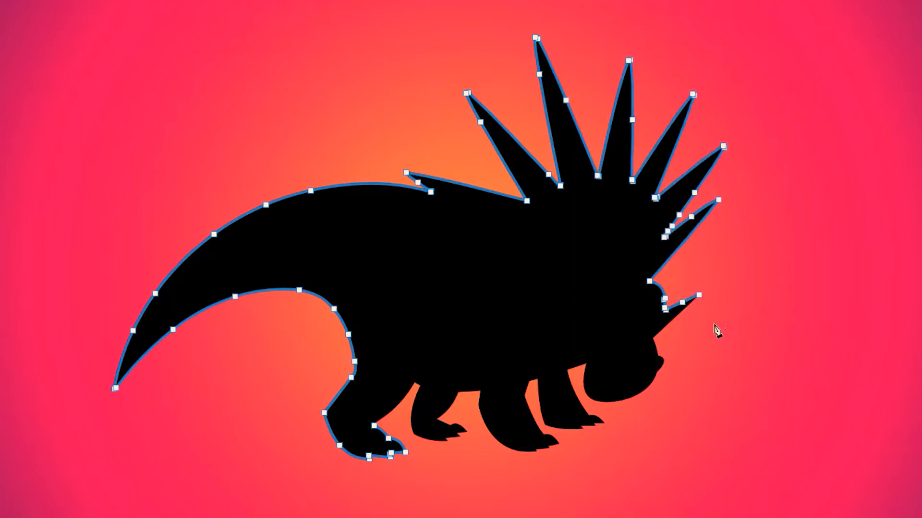
- Extend the path around the head, belly and feet, and move the completed outline away from the silhouette
click(667, 333)
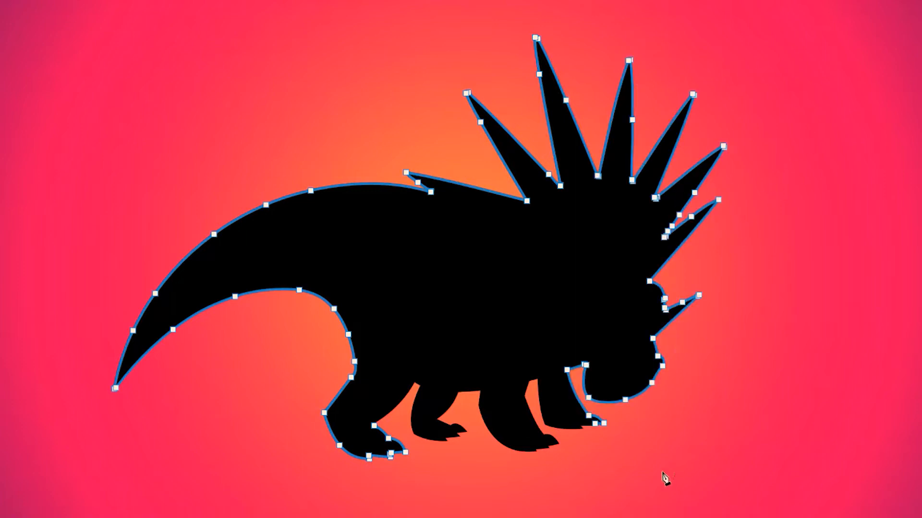
click(579, 432)
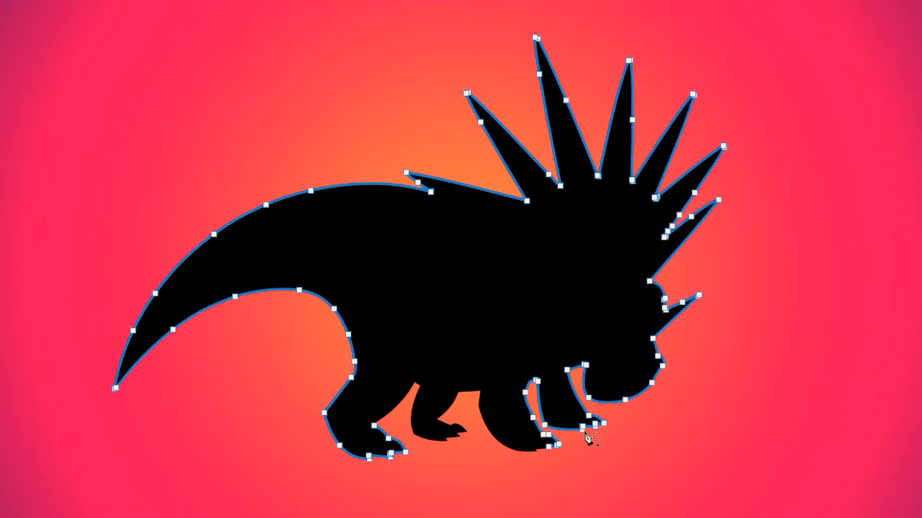
click(540, 452)
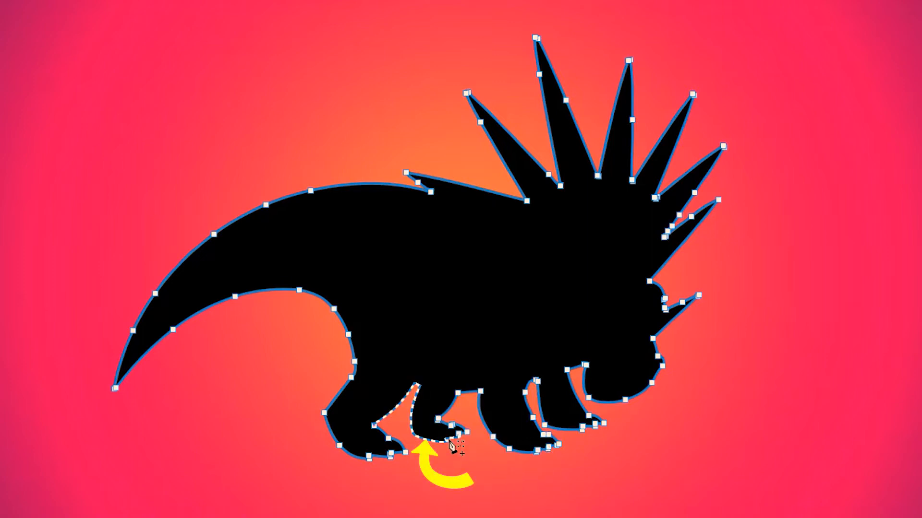
key(shift+a)
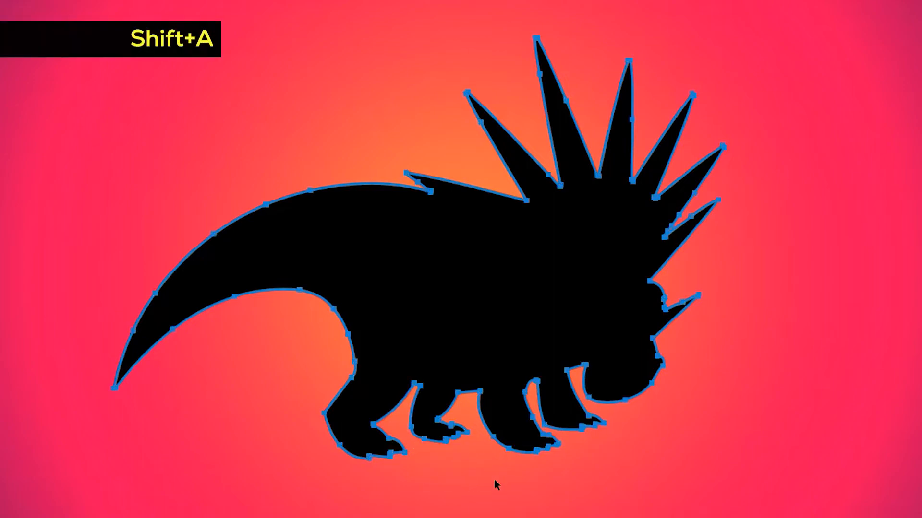
drag(402, 206, 361, 112)
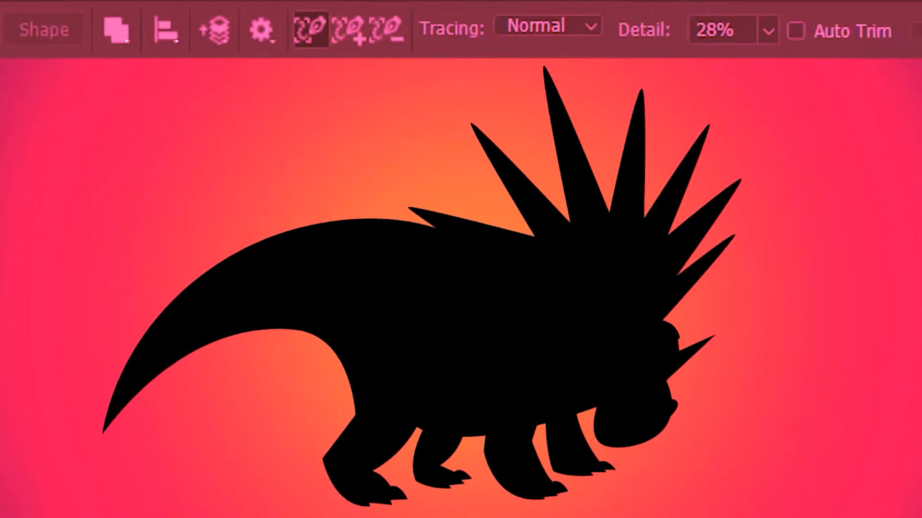
- Trace the back and first four spikes, and add the unconnected edge around the front feet to the same path
click(295, 235)
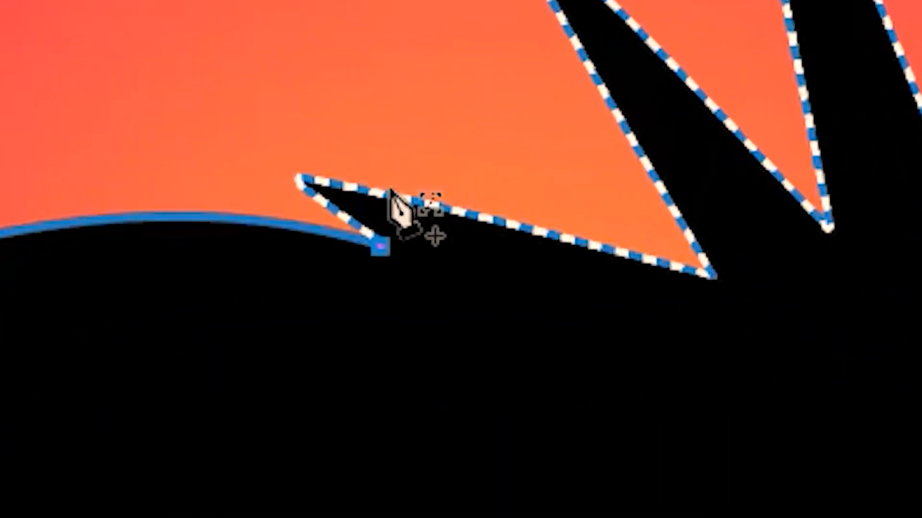
click(438, 174)
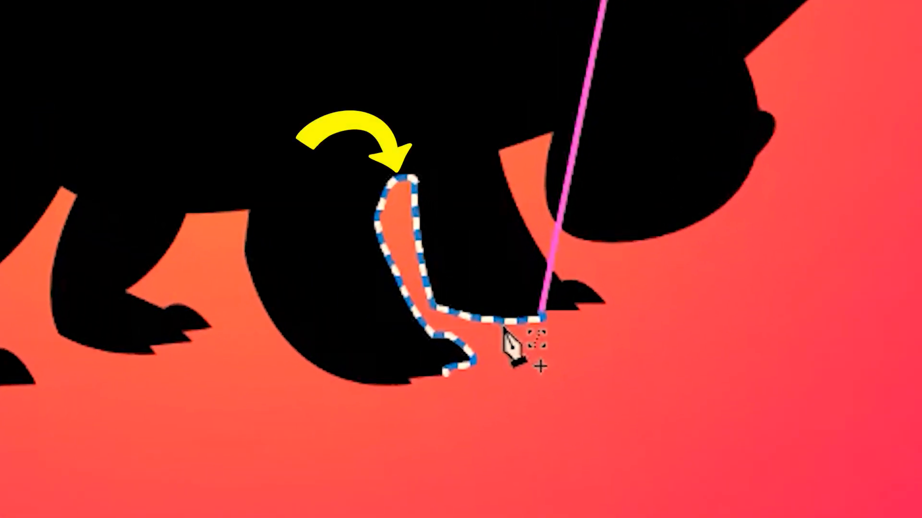
click(540, 366)
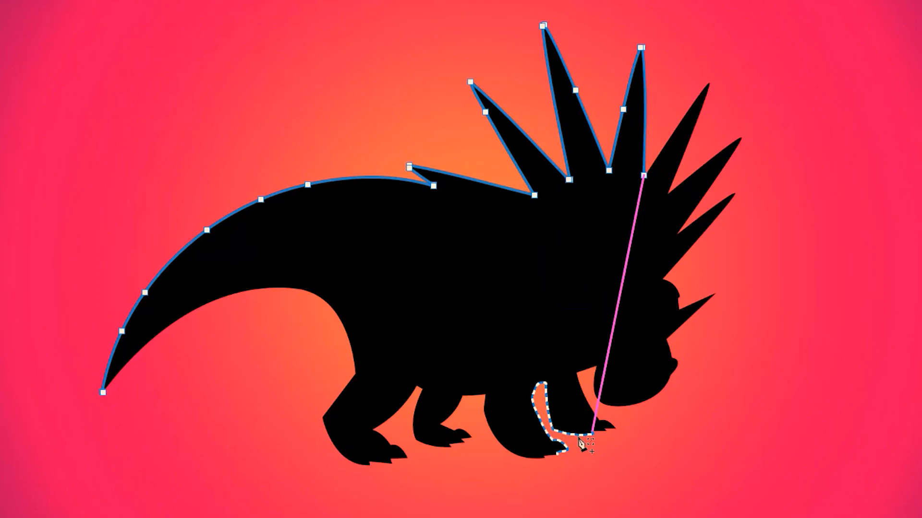
click(579, 439)
- Try moving the joined spike and foot path off the silhouette, and undo the path edits
key(shift+a)
drag(634, 72, 480, 51)
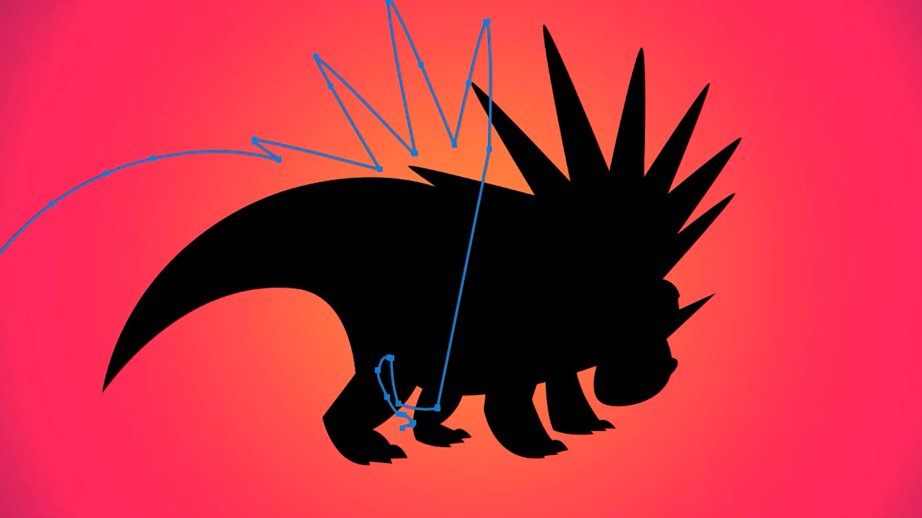
key(ctrl+z)
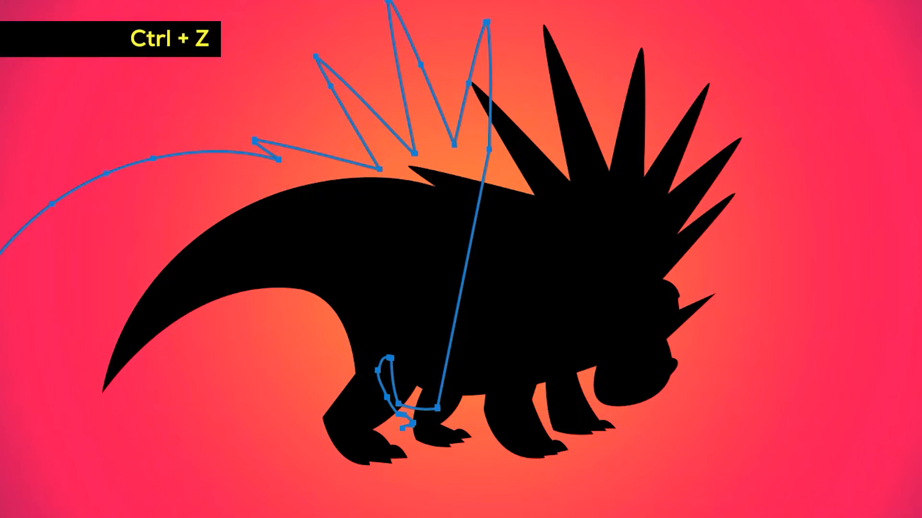
key(ctrl+z)
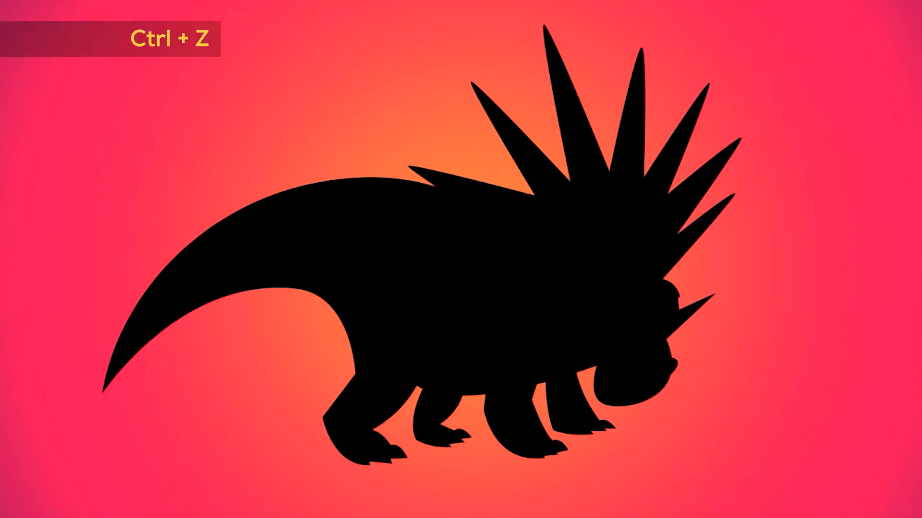
- Trace the upper back as one path, deselect it, and trace the first four spikes as a separate path
click(294, 191)
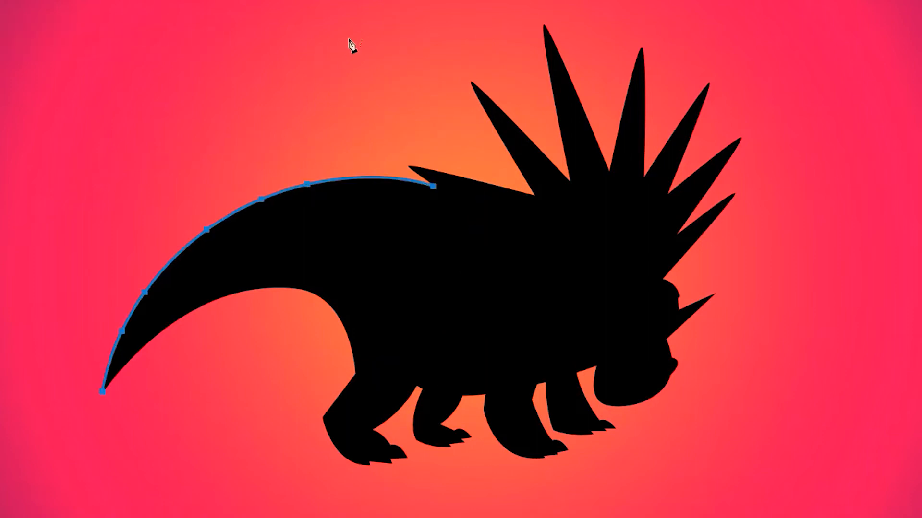
ctrl+click(351, 44)
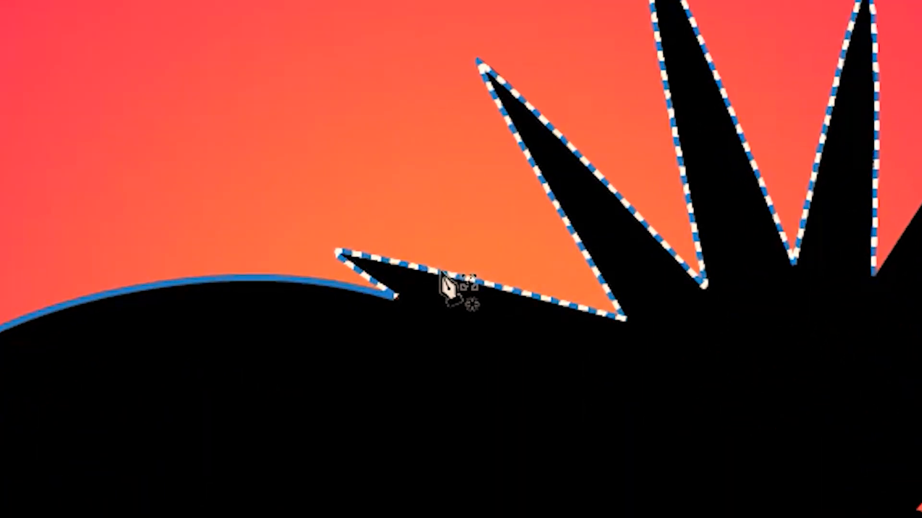
click(472, 304)
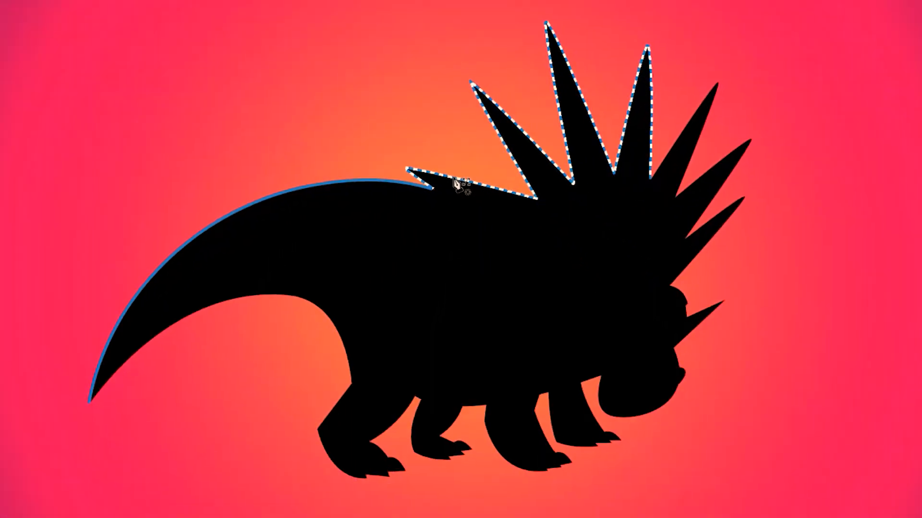
- Try moving the spike path on its own, undo that move, and drag the back path separately
key(shift+a)
drag(462, 177, 455, 98)
key(ctrl+z)
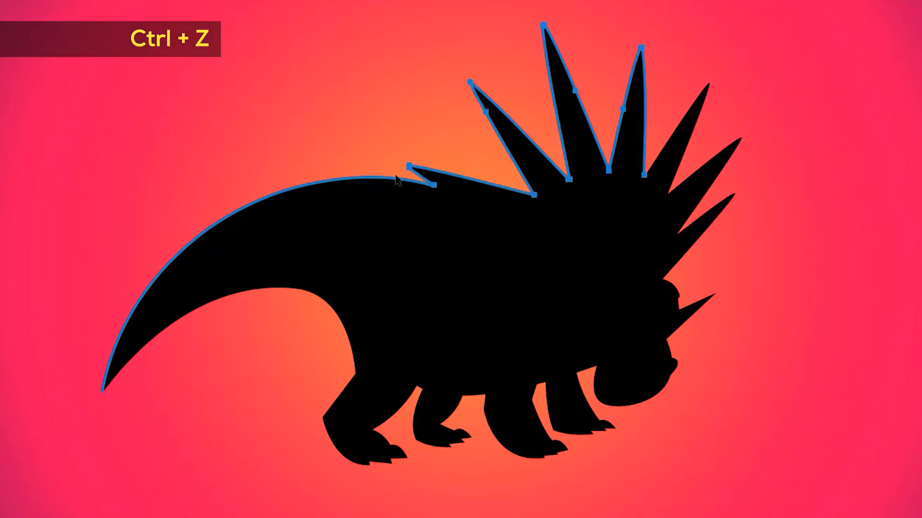
drag(376, 195, 479, 253)
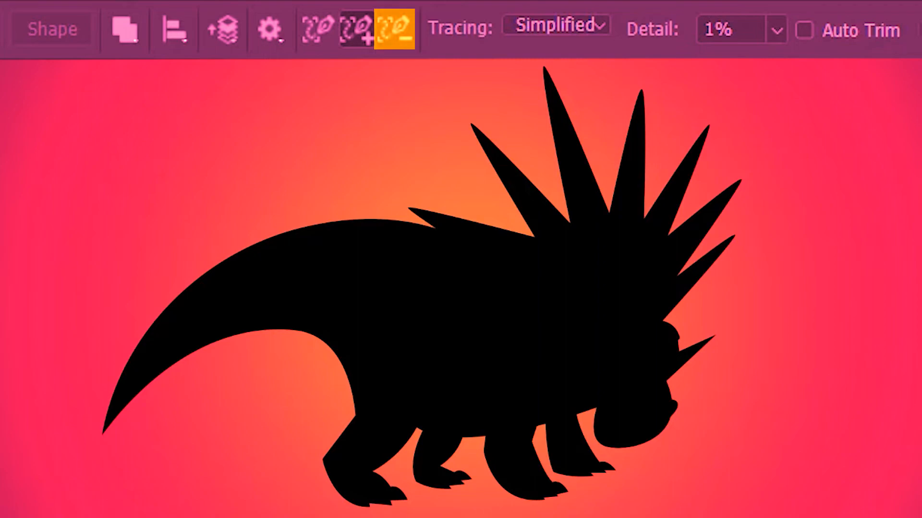
- Trace the back and first four spikes as one path using Simplified tracing at 1% detail
click(277, 237)
click(421, 212)
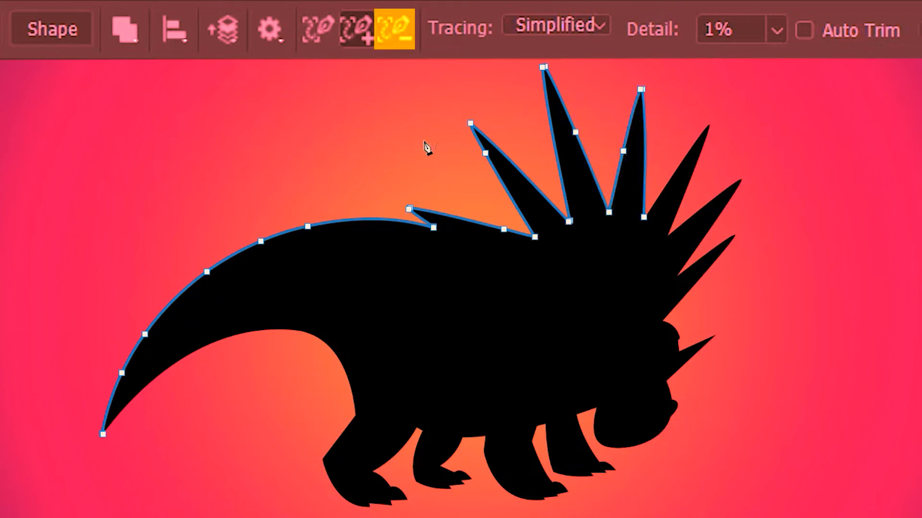
- Subtract the path section running from partway down the third spike's far edge through the entire fourth spike
click(403, 17)
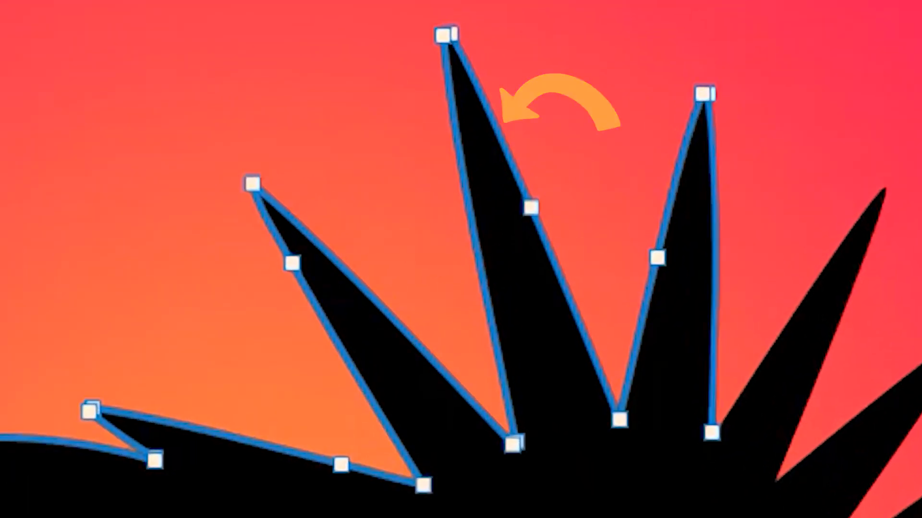
click(497, 136)
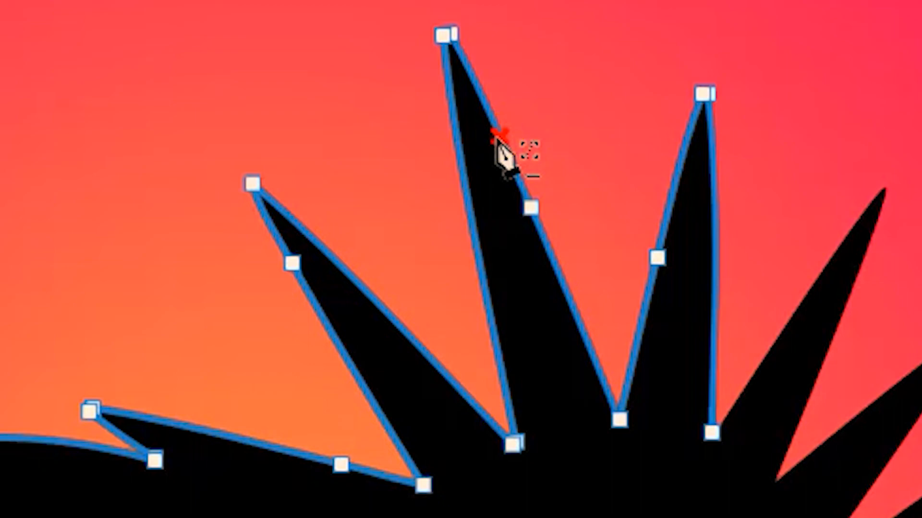
mouse_move(497, 138)
mouse_down()
mouse_move(553, 245)
mouse_move(567, 302)
mouse_up()
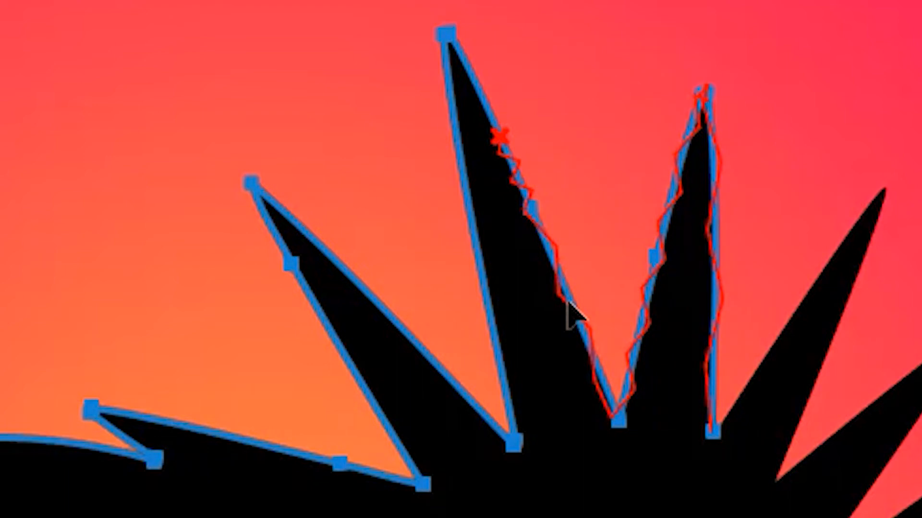
drag(567, 302, 567, 309)
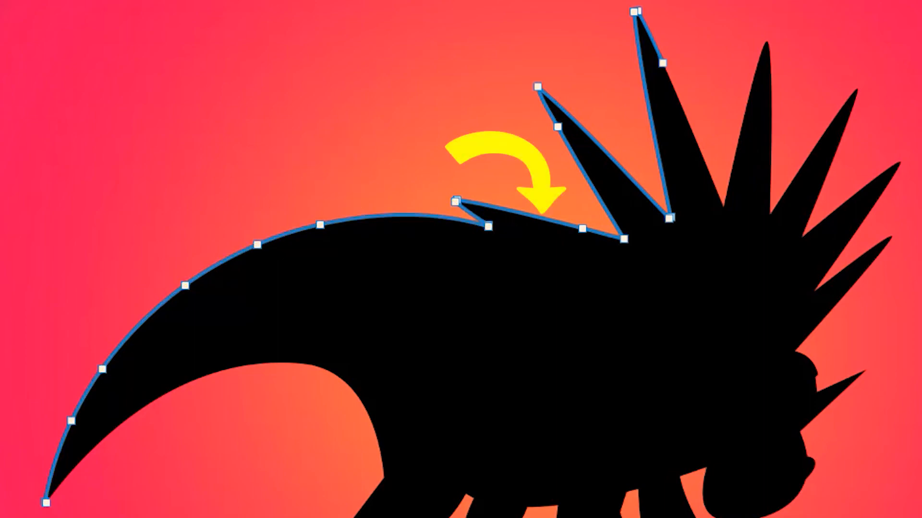
- Subtract the path section covering the back from the tail tip to midway along the first spike
click(543, 219)
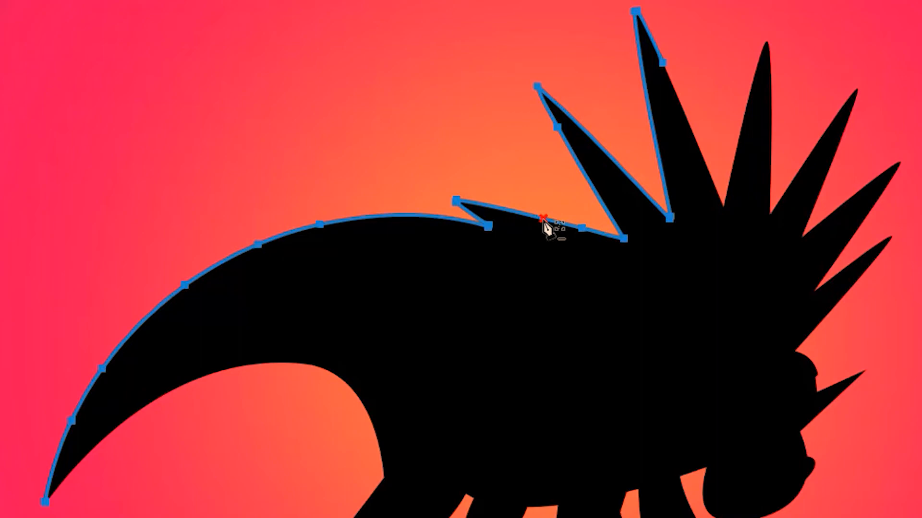
drag(543, 219, 518, 216)
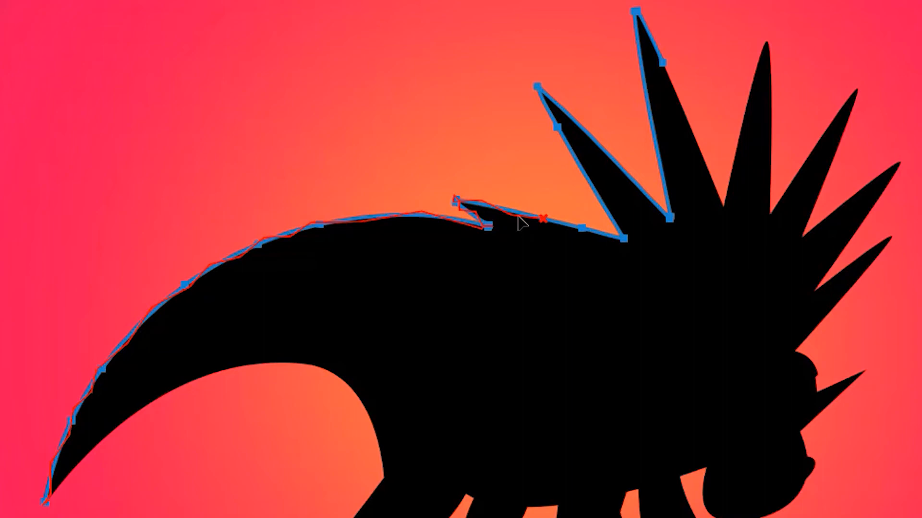
drag(522, 223, 523, 224)
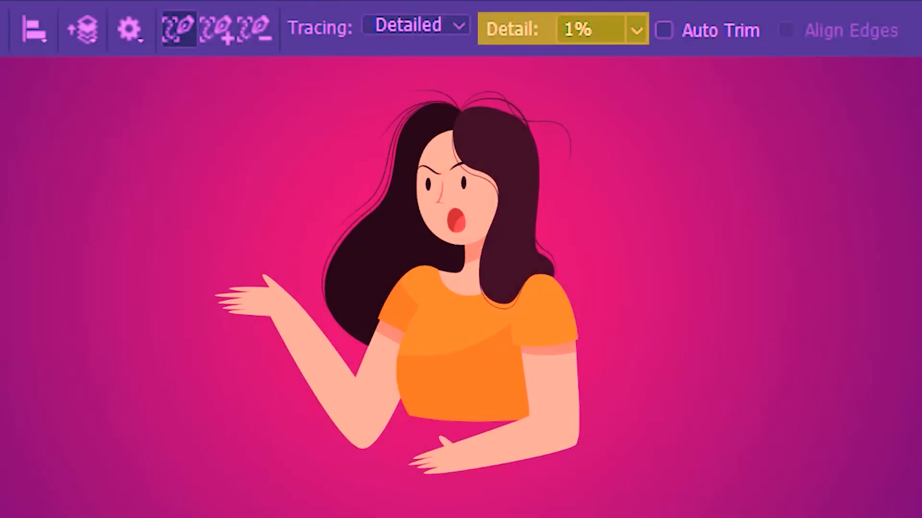
- Set the tracing detail to 100% for the illustration of the woman, keeping Detailed tracing
click(632, 30)
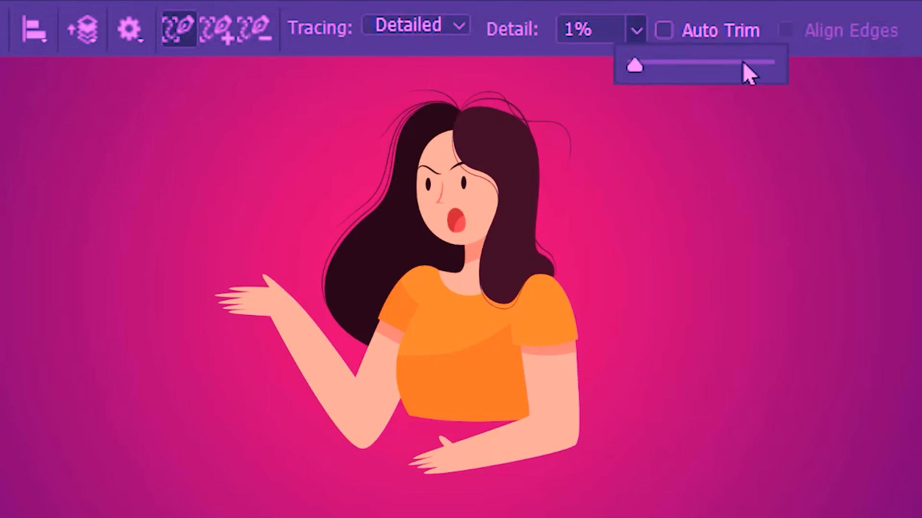
click(716, 61)
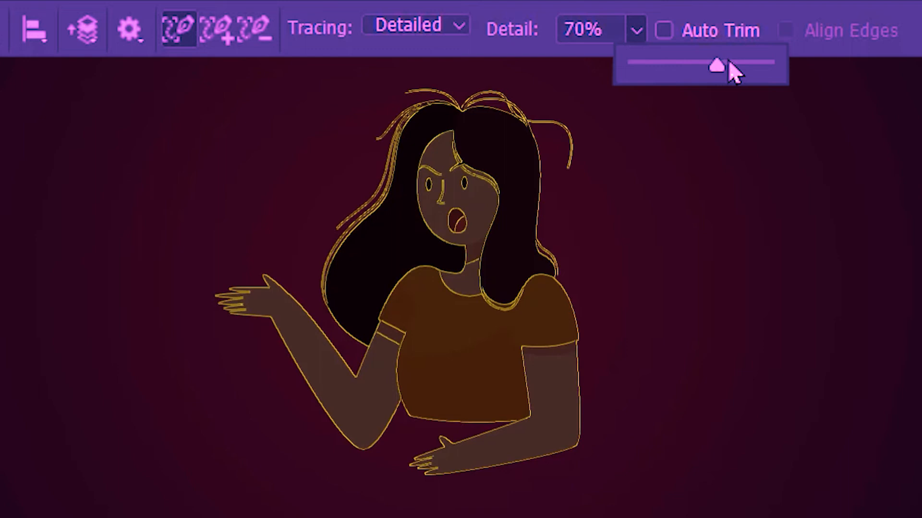
drag(728, 60, 765, 63)
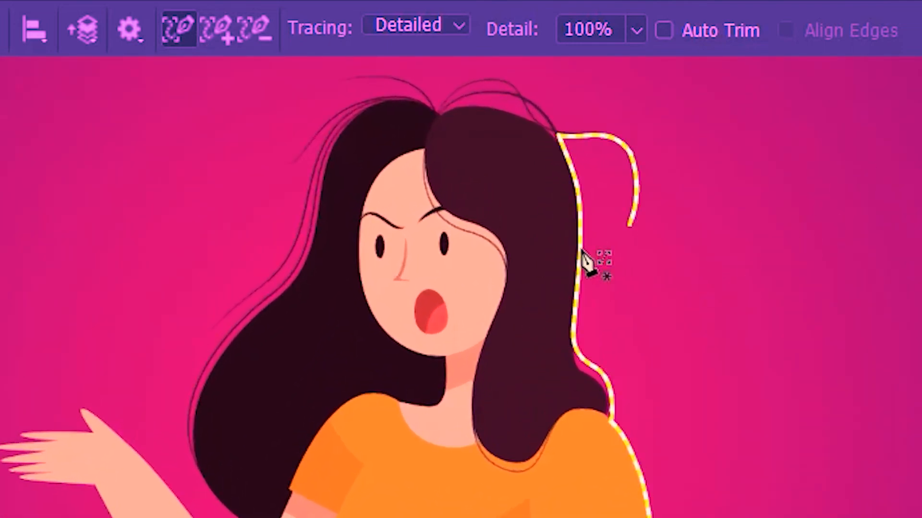
- Try tracing the woman's outer hair edge with its loose strand, undo it, and lower the tracing detail to near its minimum
click(588, 263)
key(ctrl+z)
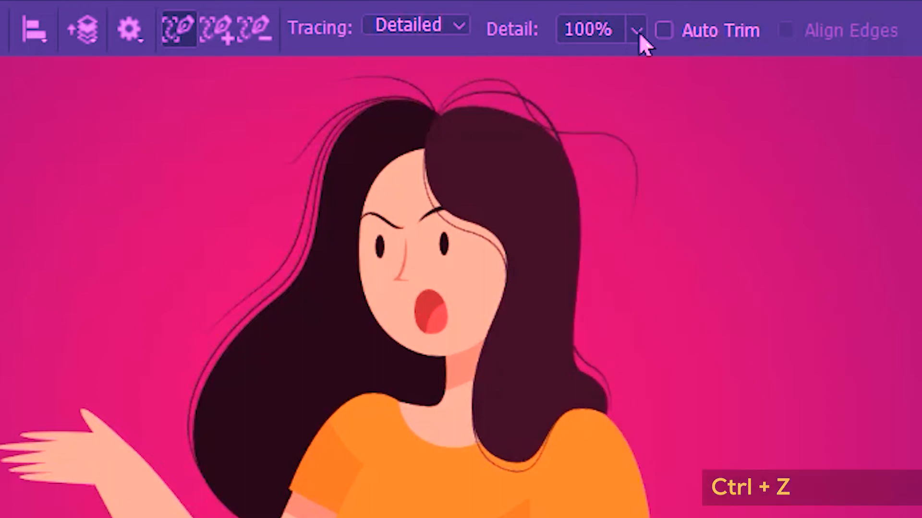
click(636, 30)
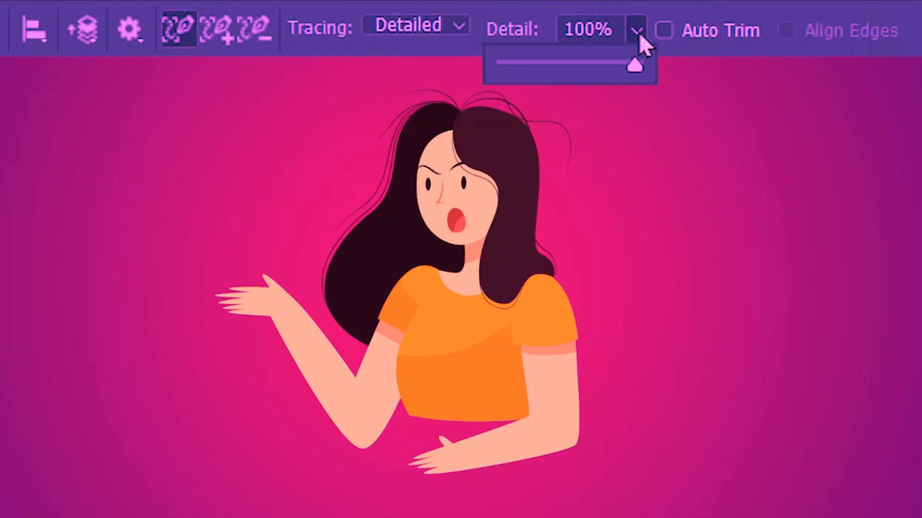
mouse_move(634, 65)
mouse_down()
mouse_move(490, 66)
mouse_move(502, 66)
mouse_up()
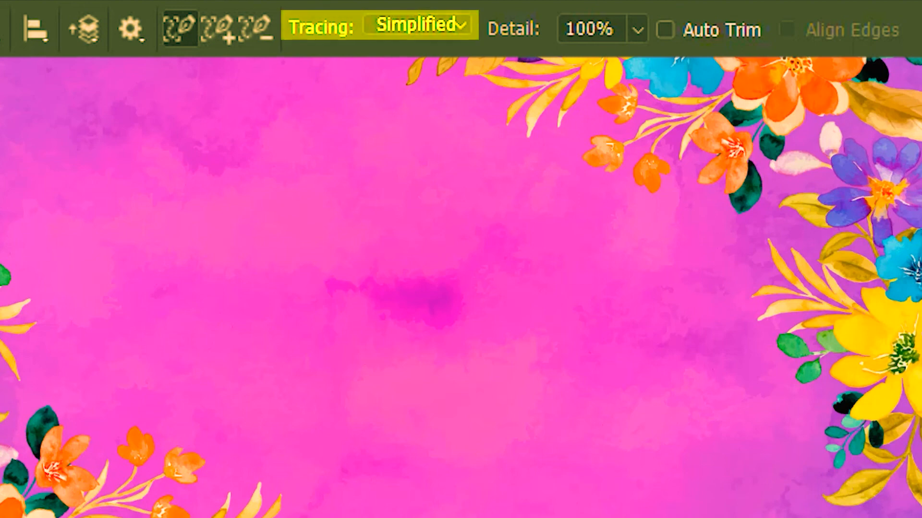
- Compare the Detailed, Normal and Simplified tracing modes on the floral background at 100% detail, ending on Simplified
click(430, 28)
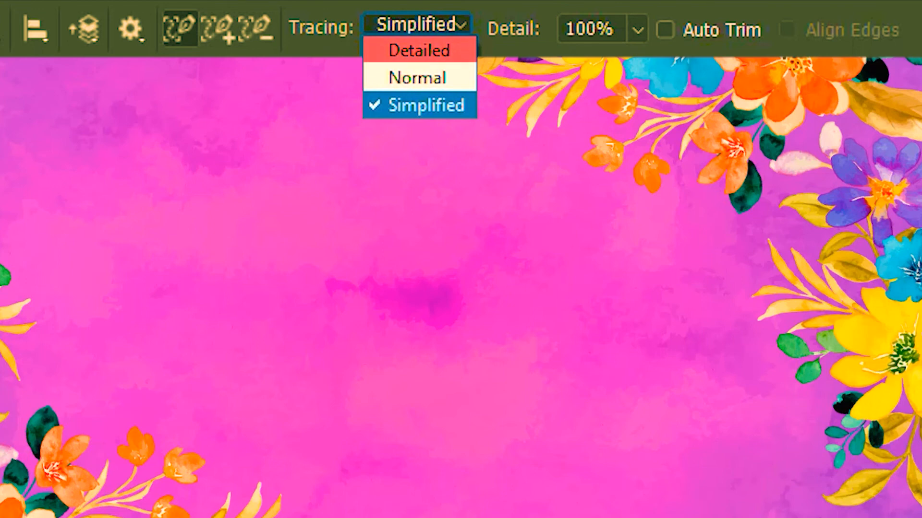
click(417, 52)
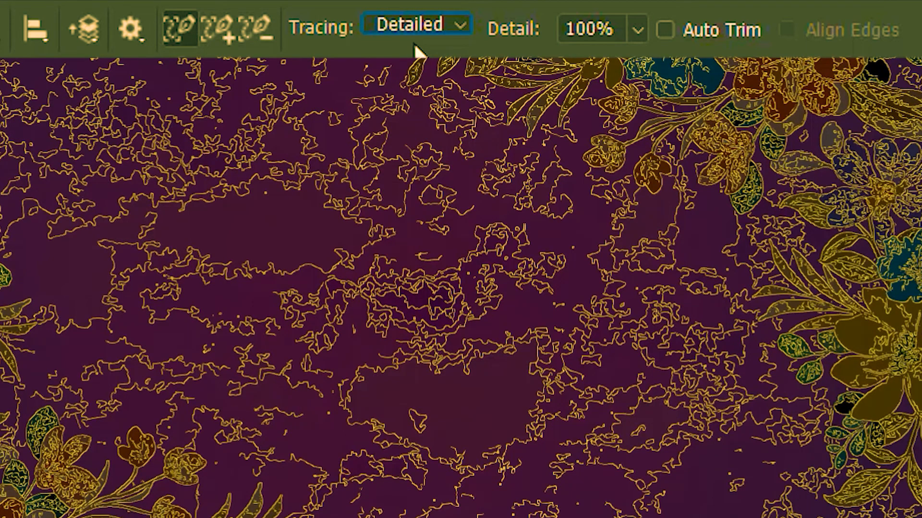
click(437, 31)
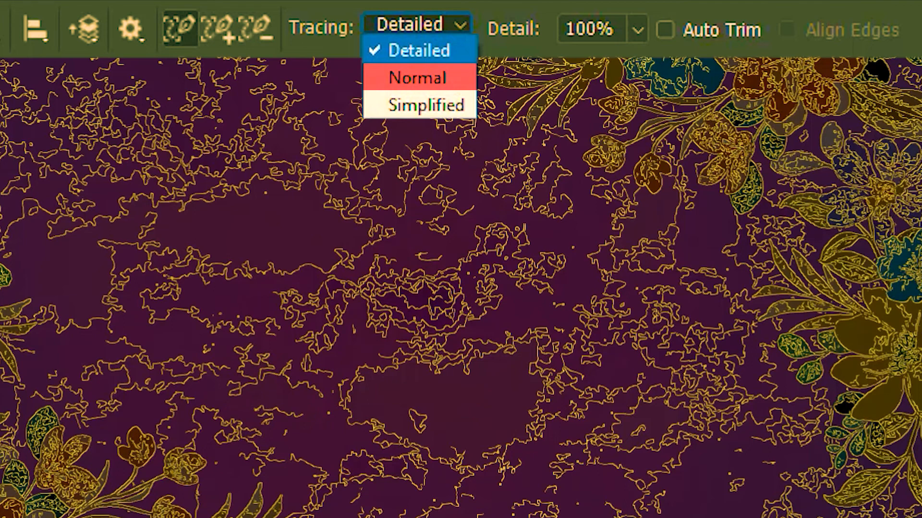
click(467, 73)
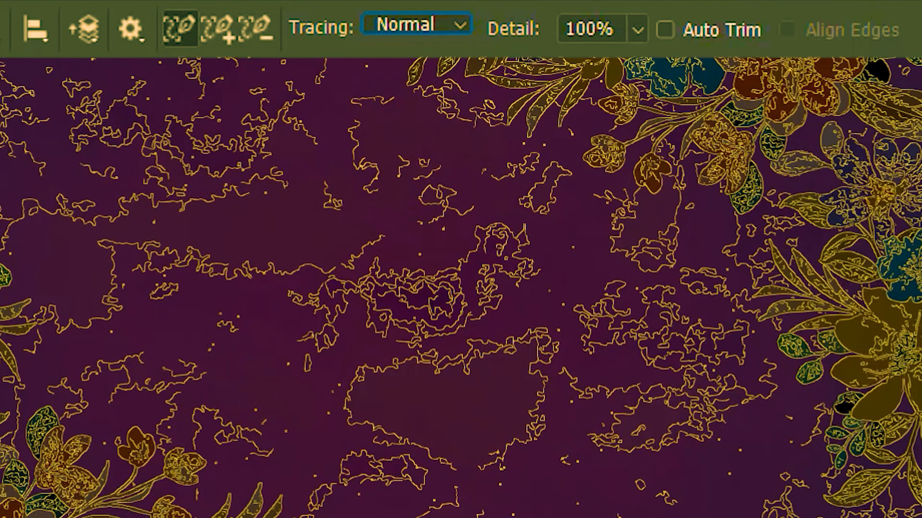
click(448, 24)
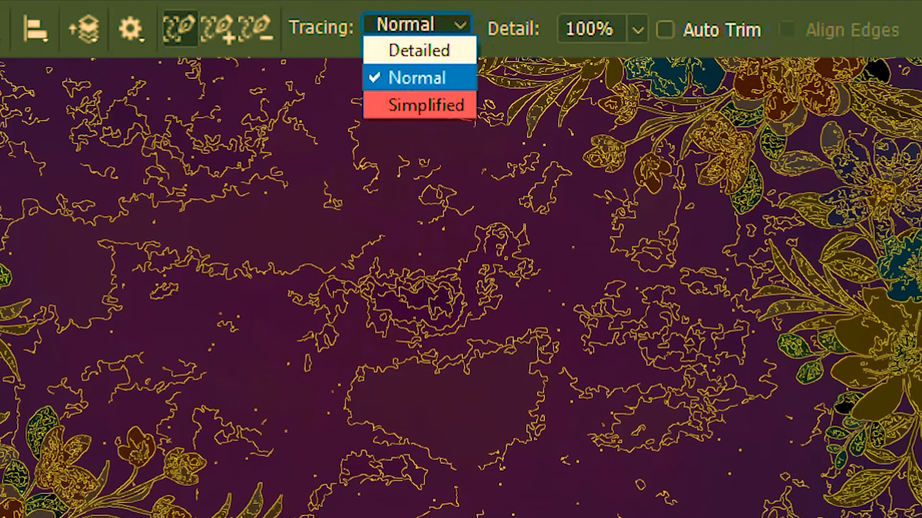
click(471, 103)
- Set the floral background's tracing mode to Detailed and adjust the tracing detail
click(434, 24)
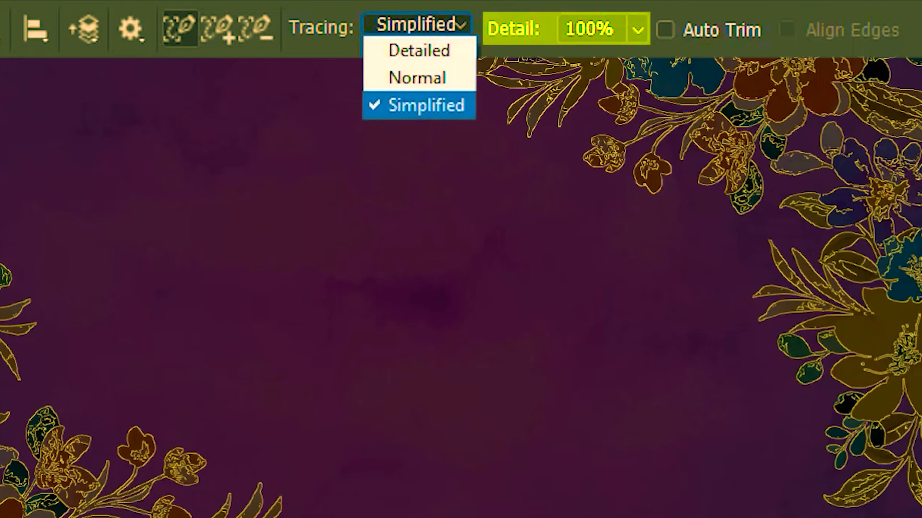
click(460, 48)
click(637, 37)
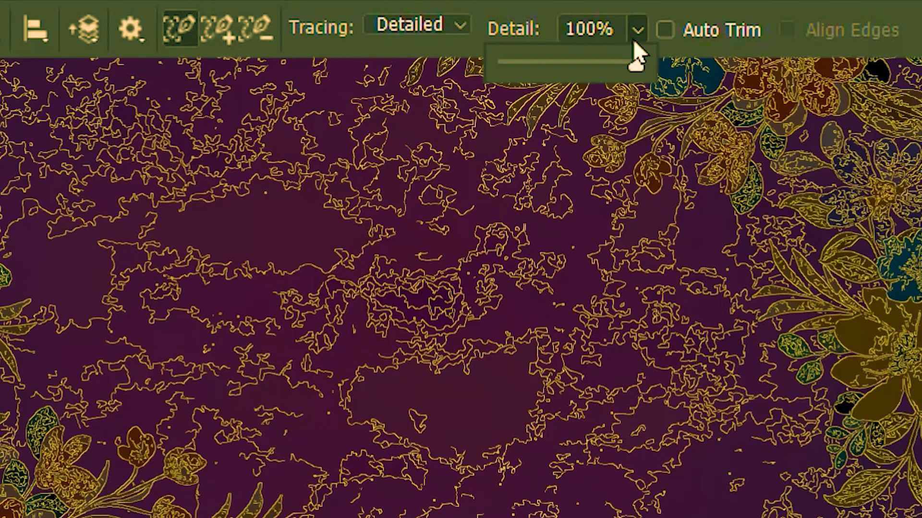
mouse_move(641, 62)
mouse_down()
mouse_move(494, 67)
mouse_move(632, 68)
mouse_up()
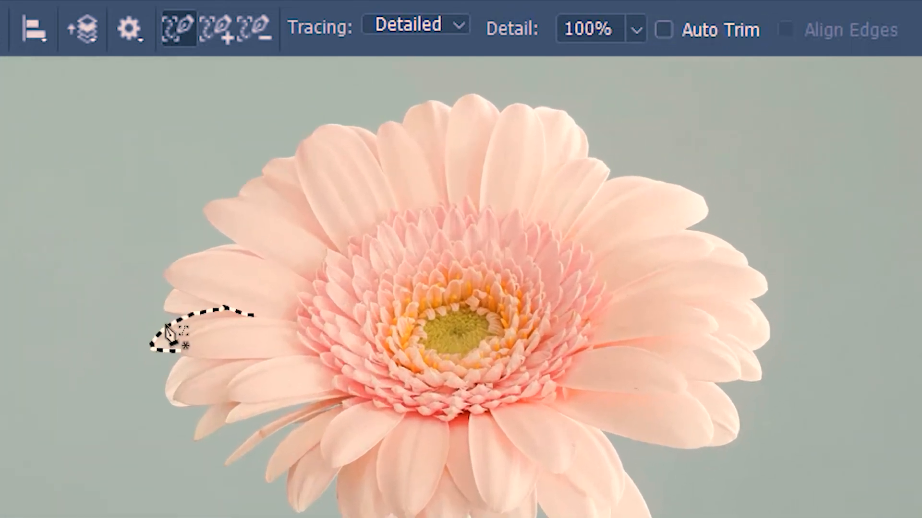
- Try tracing the pink flower's outer petals from the left side over the top with Auto Trim off, and deselect the path
click(166, 326)
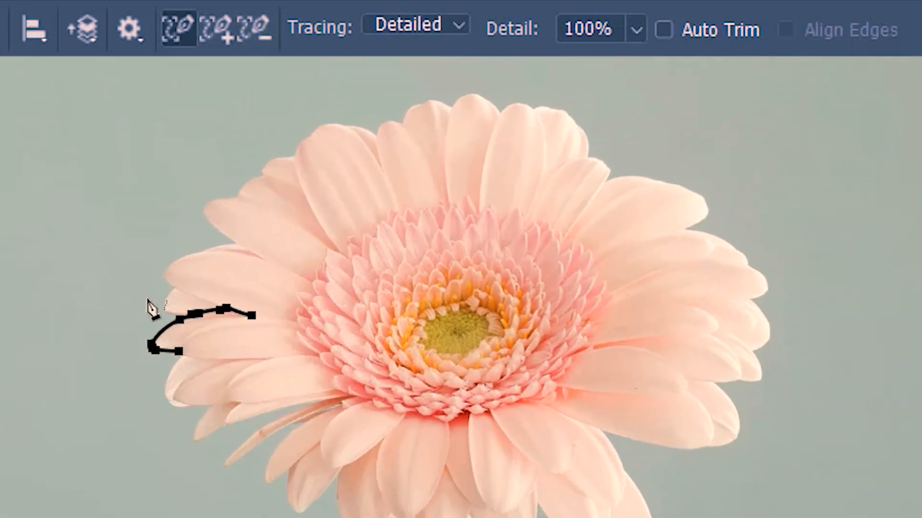
click(164, 308)
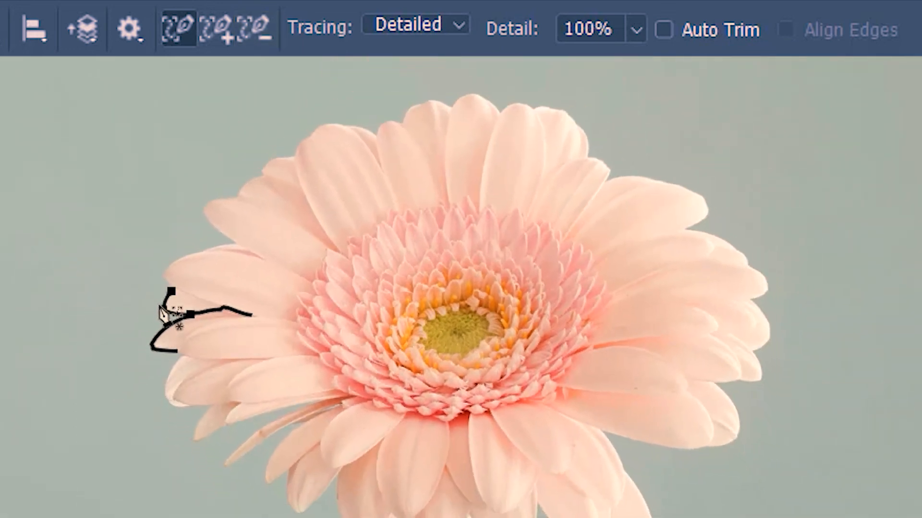
click(180, 260)
click(207, 211)
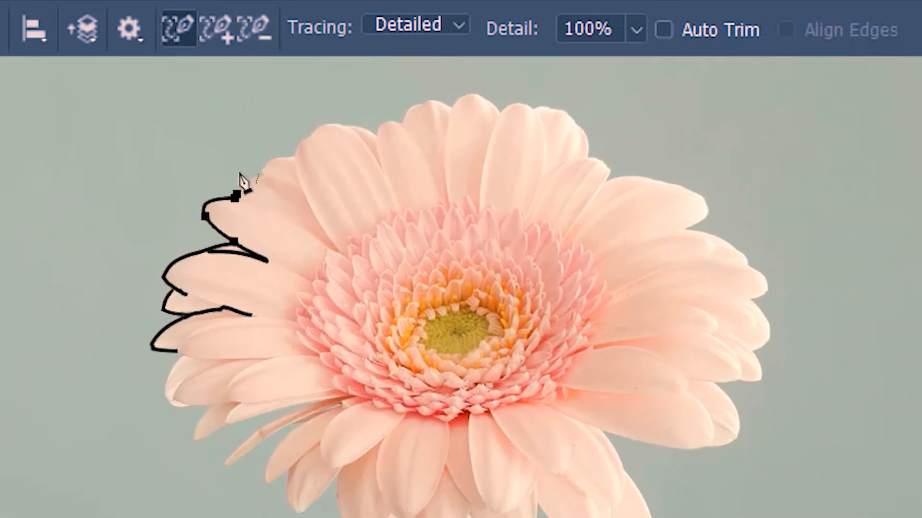
click(256, 176)
click(314, 127)
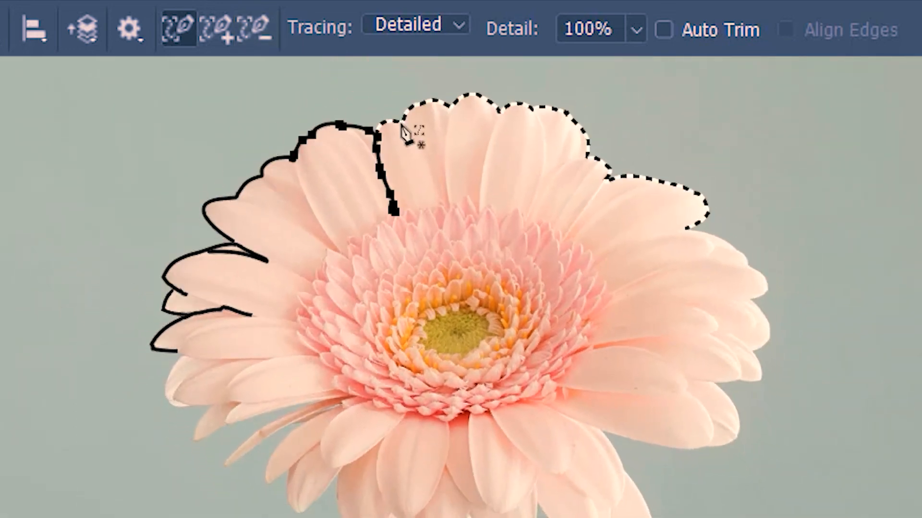
click(400, 123)
ctrl+click(788, 143)
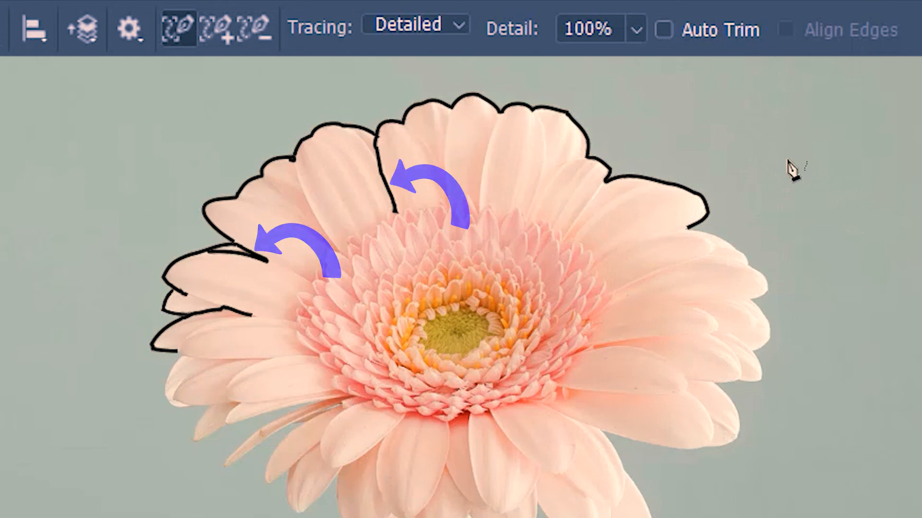
- Undo all the petal traces and enable Auto Trim
key(ctrl+z)
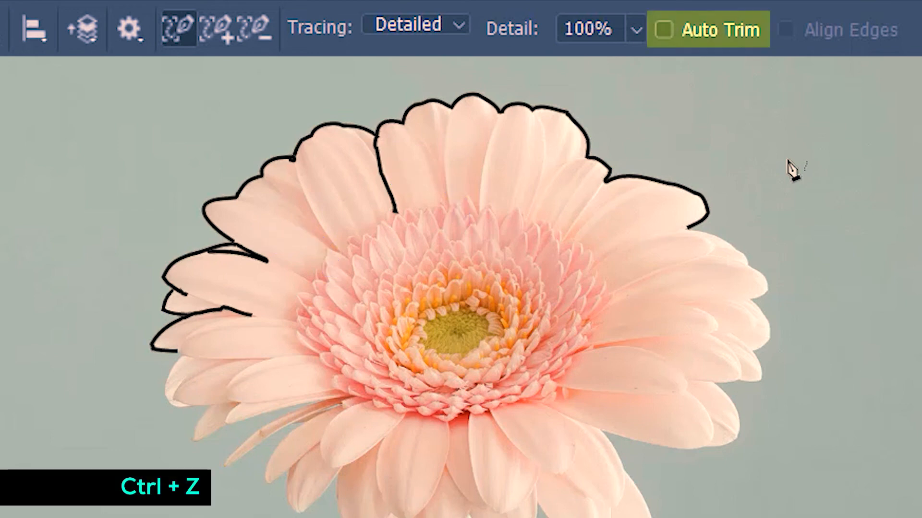
key(ctrl+z)
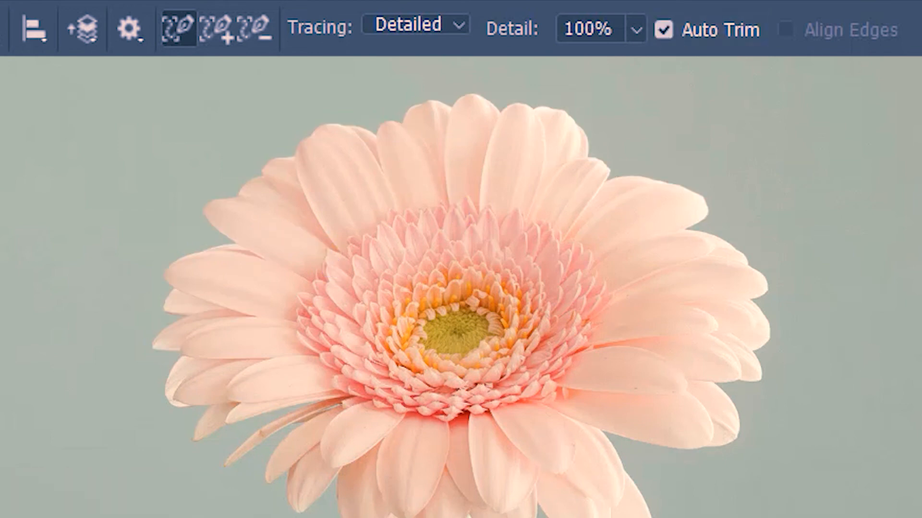
- Trace the first three petals on the flower's left side with Auto Trim, trimming the overlapping inner branch
click(166, 303)
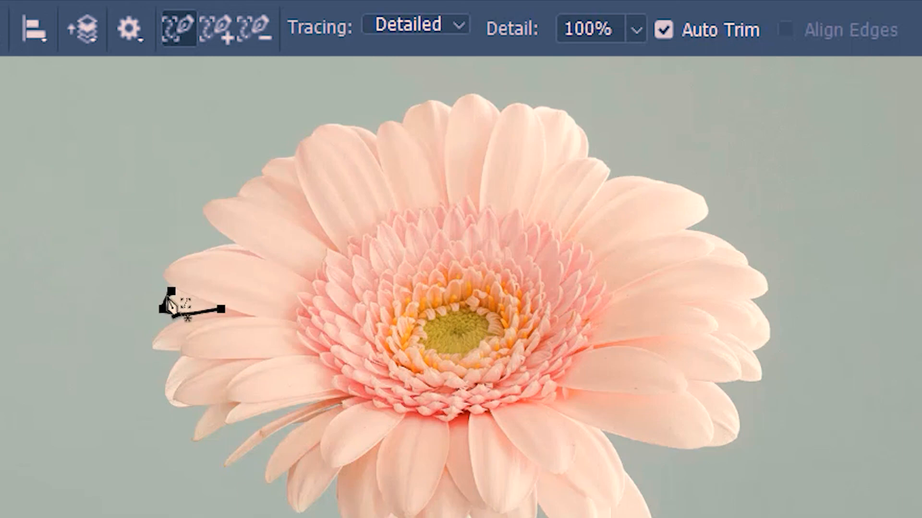
click(185, 258)
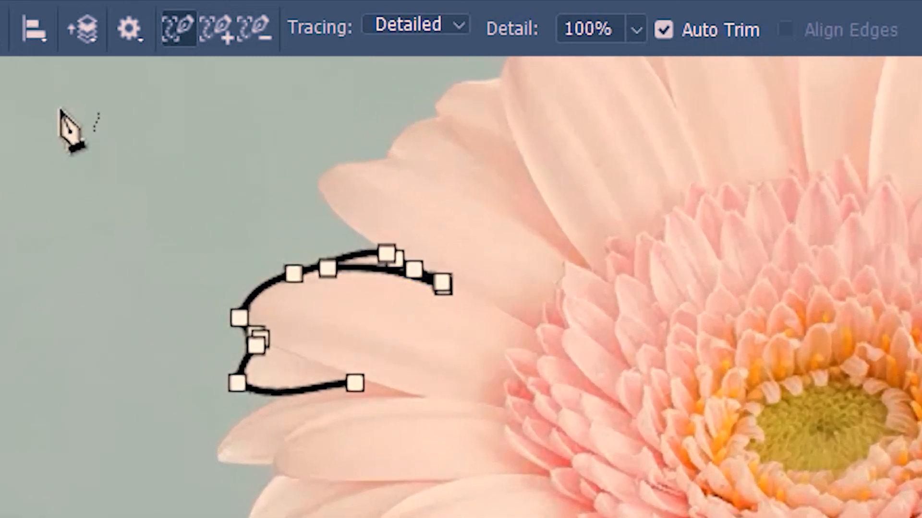
scroll(68, 144, up, 3)
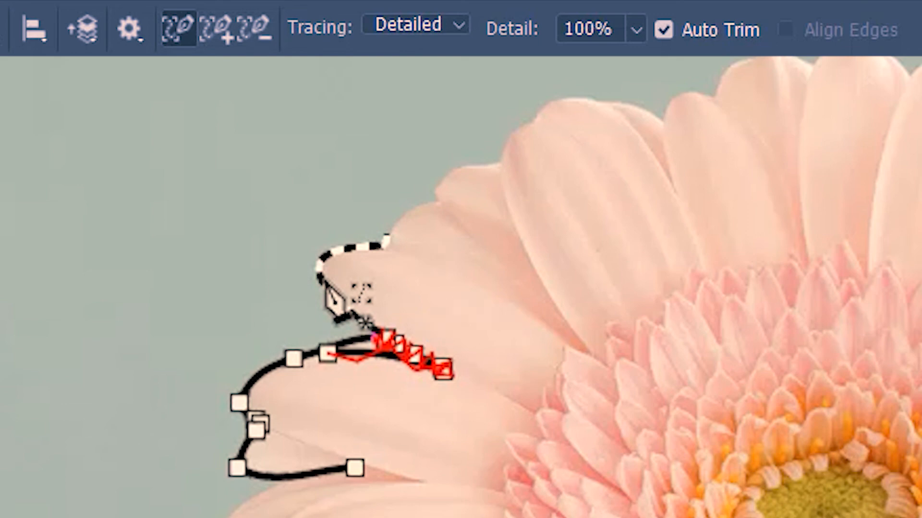
click(325, 285)
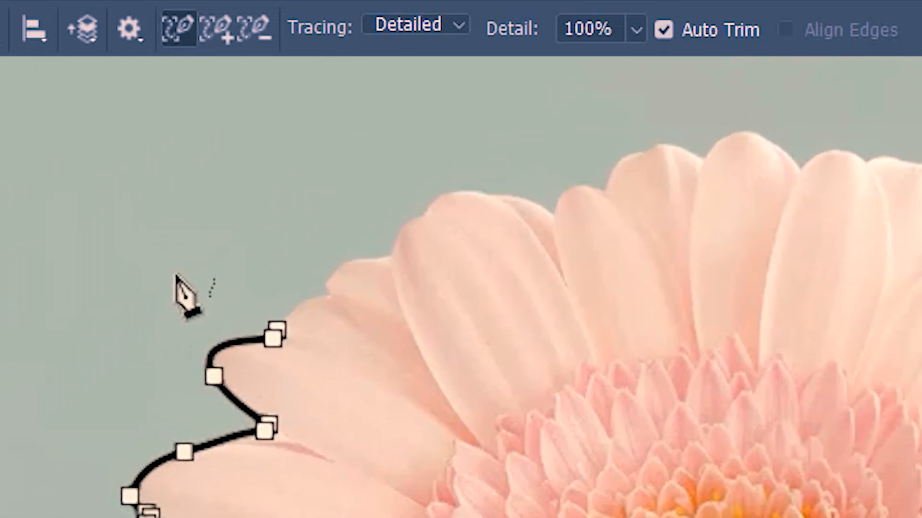
- Extend the auto-trimmed path across the upper petals, trimming the inward section where it continues over the flower's top
click(329, 273)
click(383, 257)
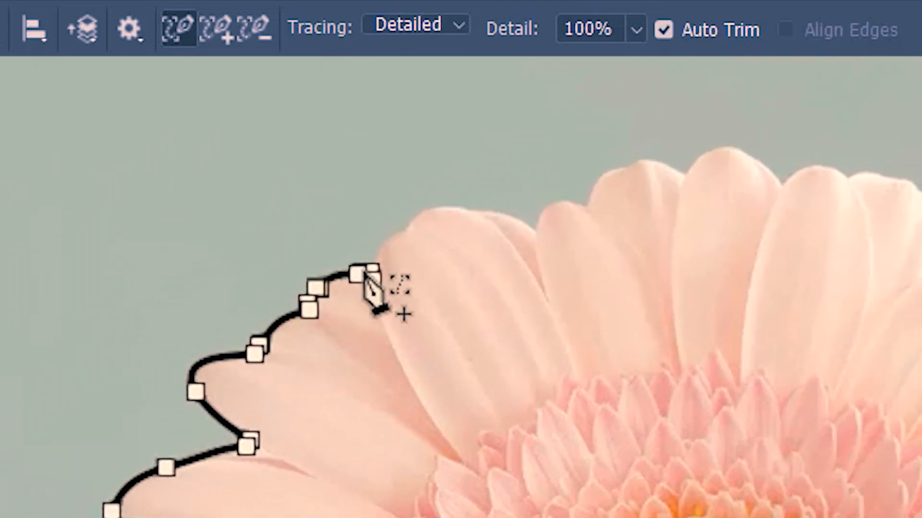
click(423, 204)
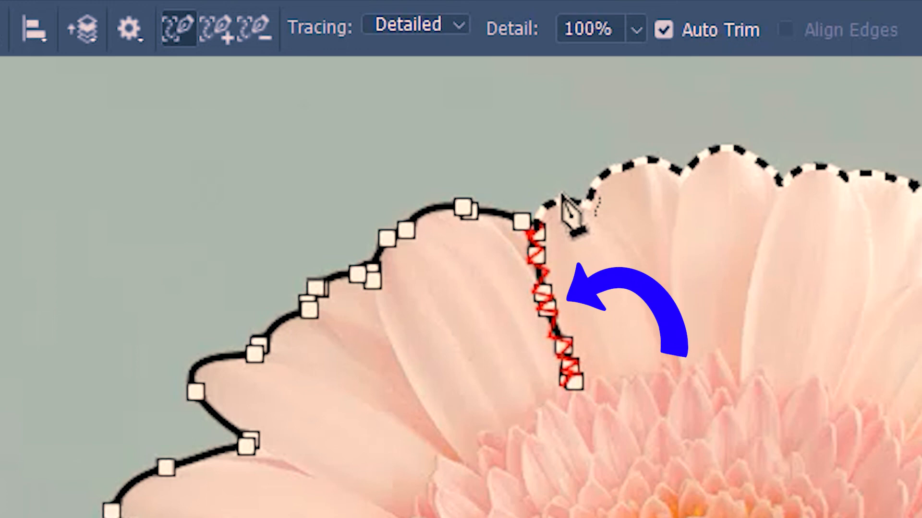
click(567, 206)
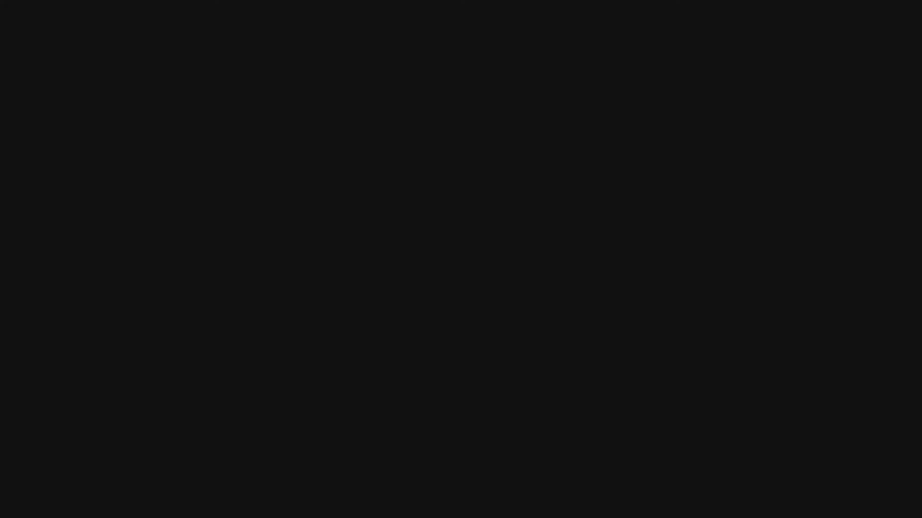